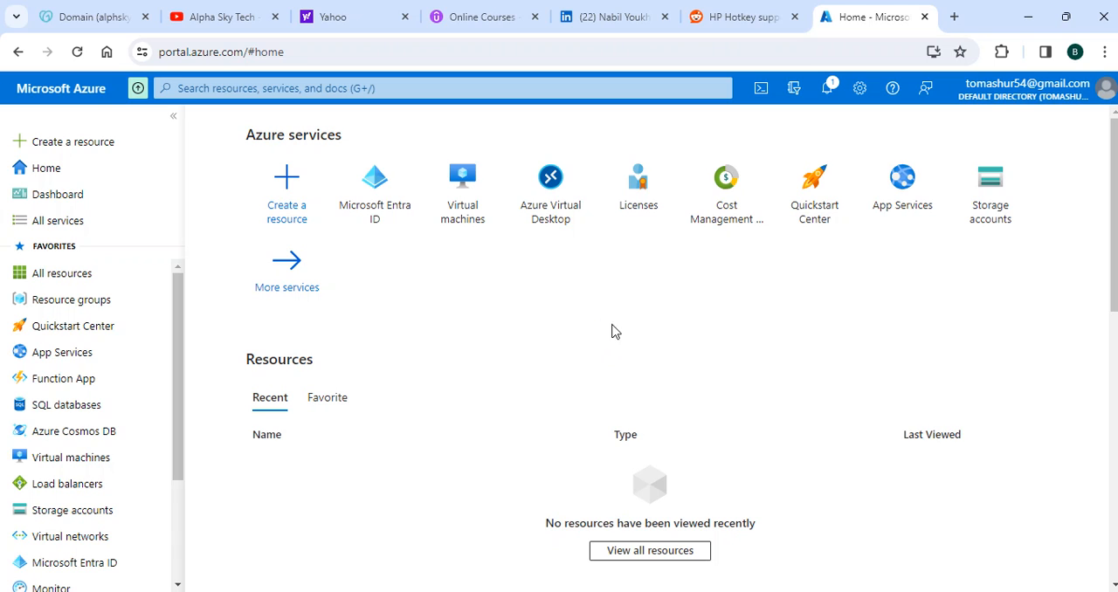
# Switch to GoDaddy and view the page of the registered domain alphskytech.com
pyautogui.click(96, 21)
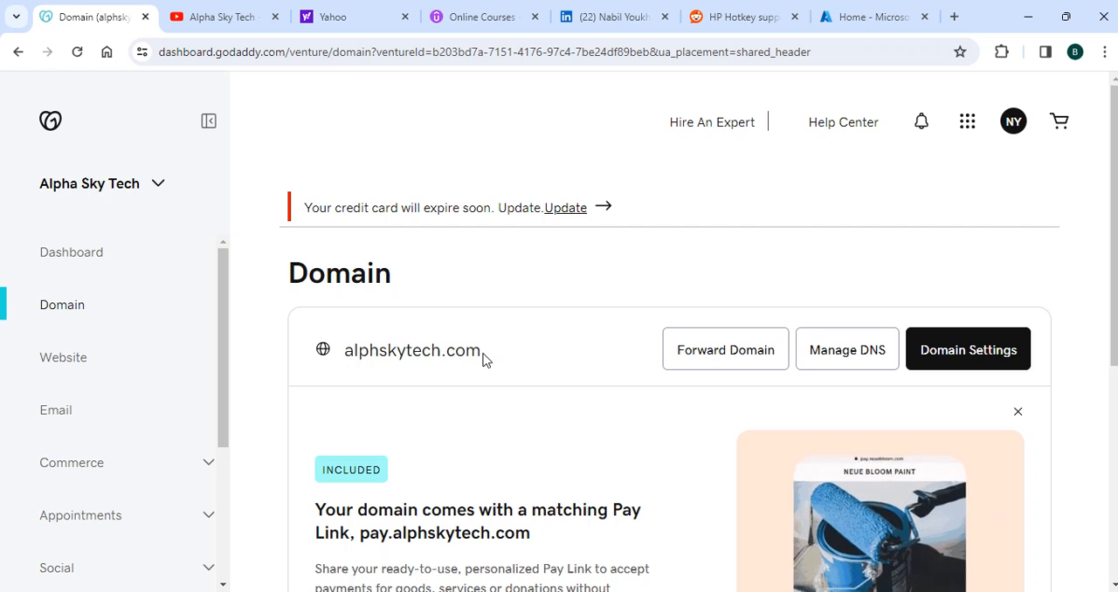
pyautogui.click(224, 16)
pyautogui.click(90, 15)
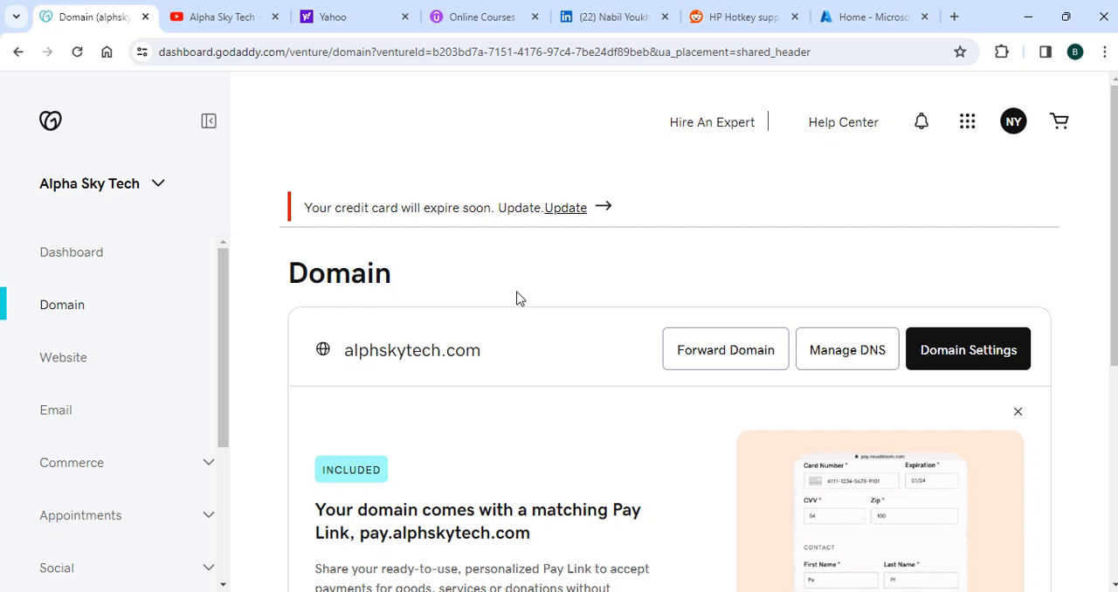
# Switch back to the Azure portal and open the custom domain names of the Microsoft Entra ID default directory
pyautogui.click(834, 17)
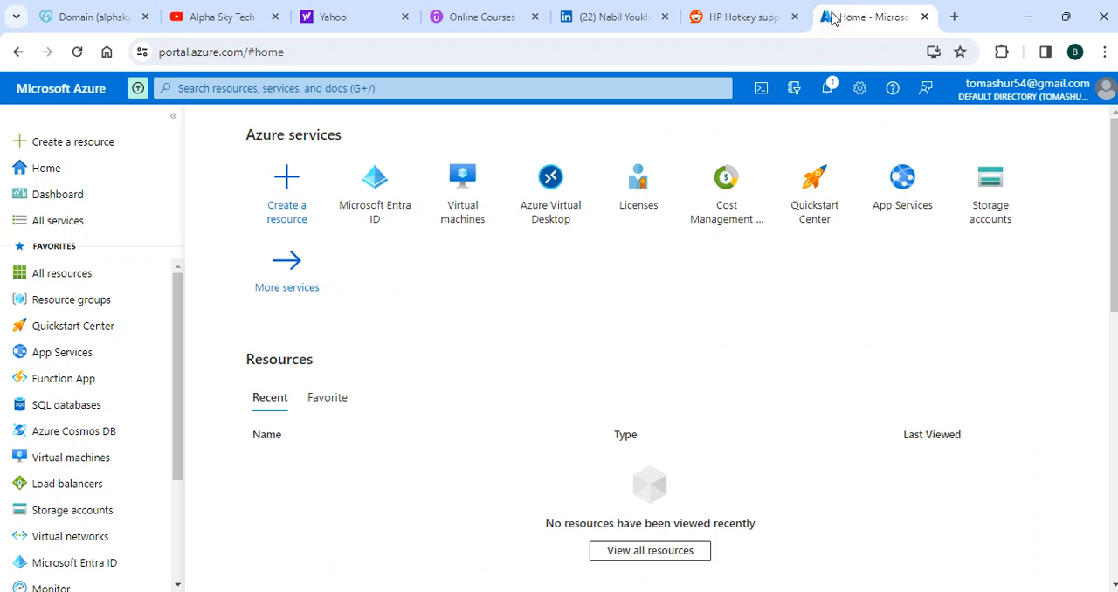
pyautogui.click(380, 200)
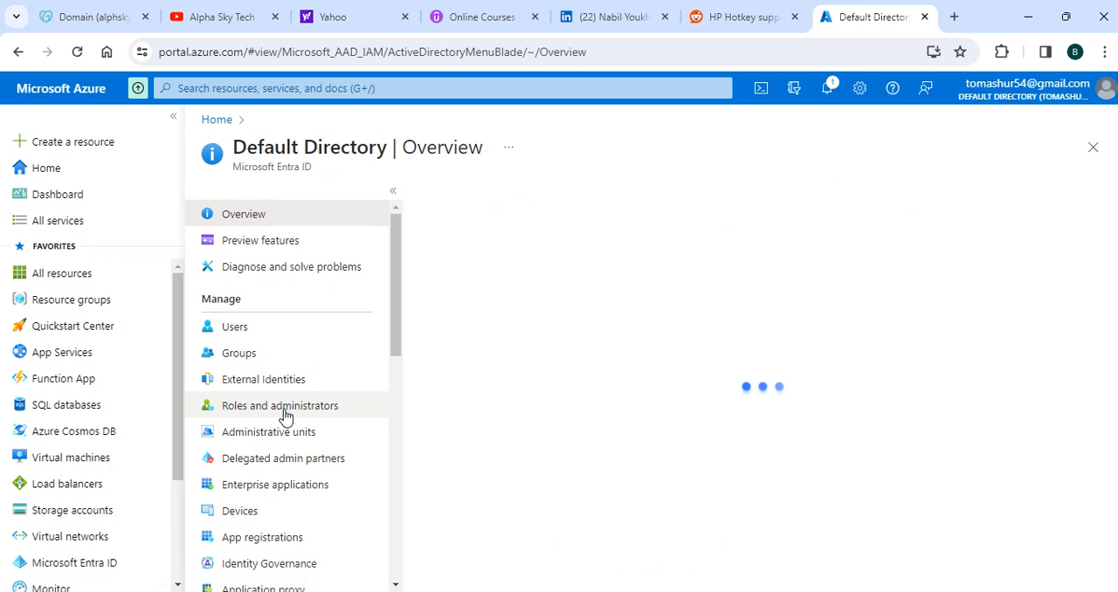
pyautogui.scroll(-1, 355, 375)
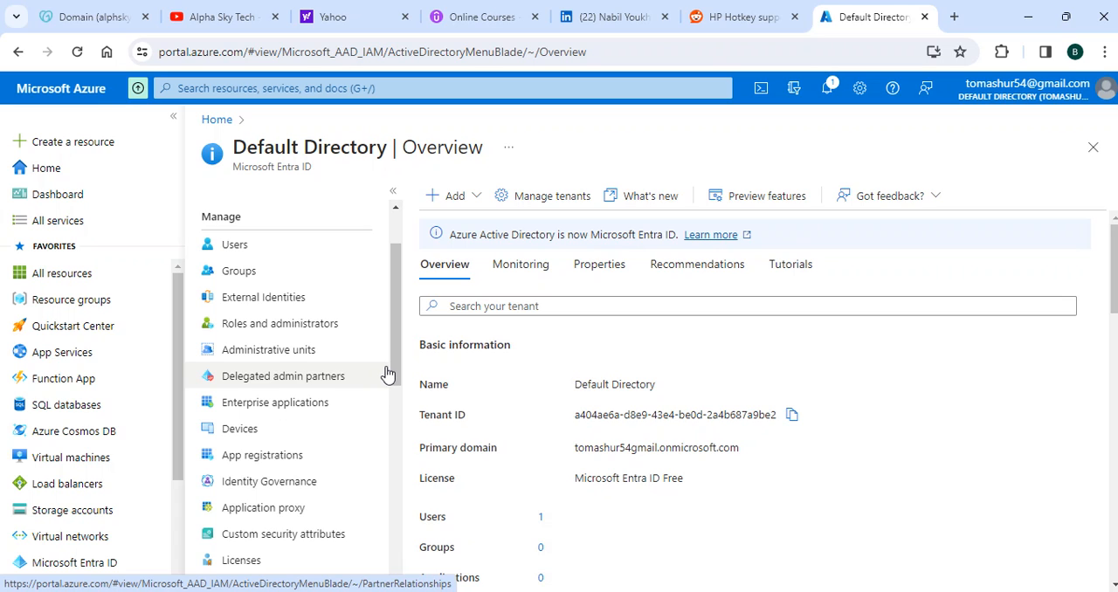
pyautogui.scroll(-3, 354, 419)
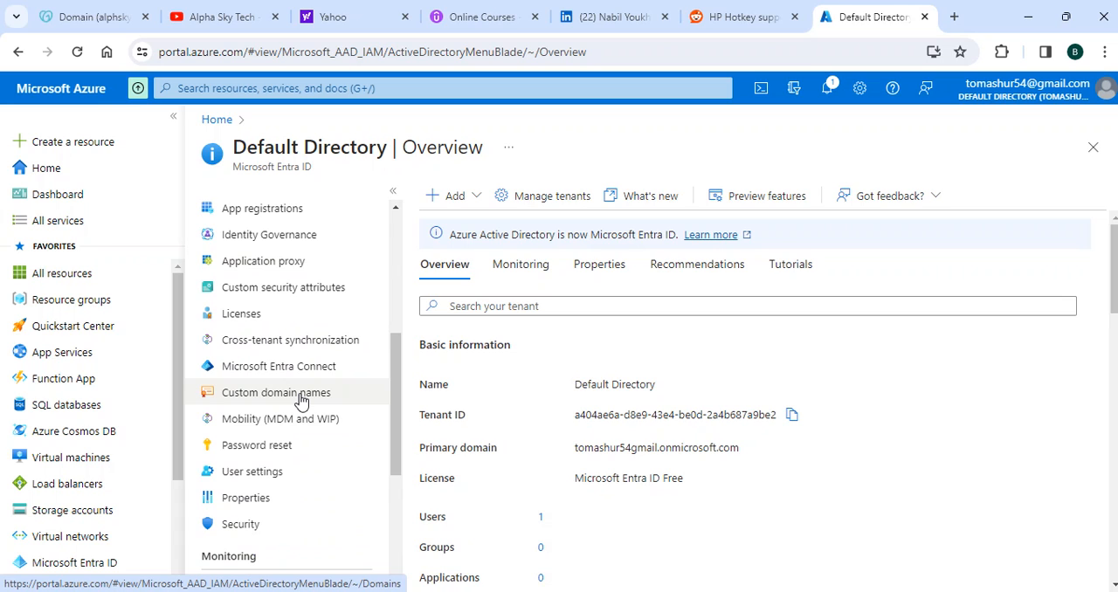
pyautogui.click(301, 400)
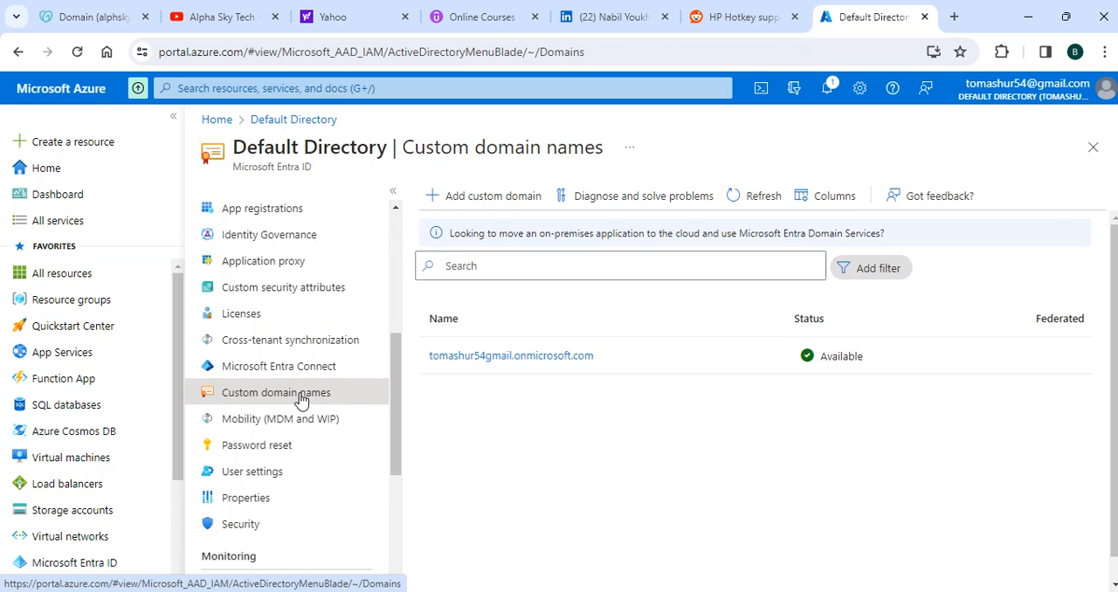
# Add alphskytech.com, copied from GoDaddy, as a custom domain in Azure and keep TXT as the record type after checking MX
pyautogui.click(493, 198)
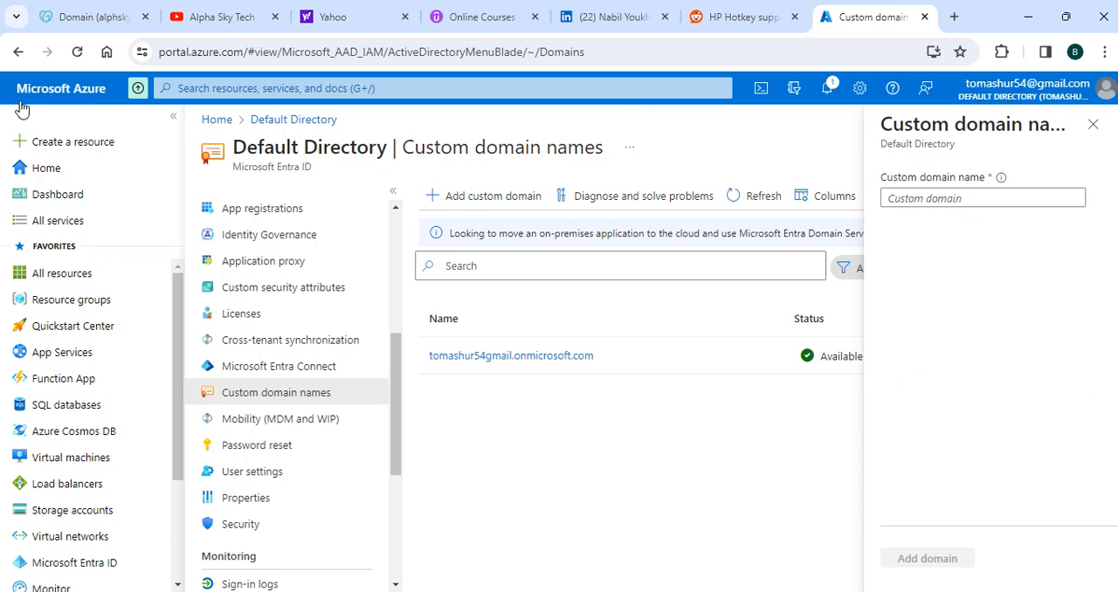
pyautogui.click(83, 17)
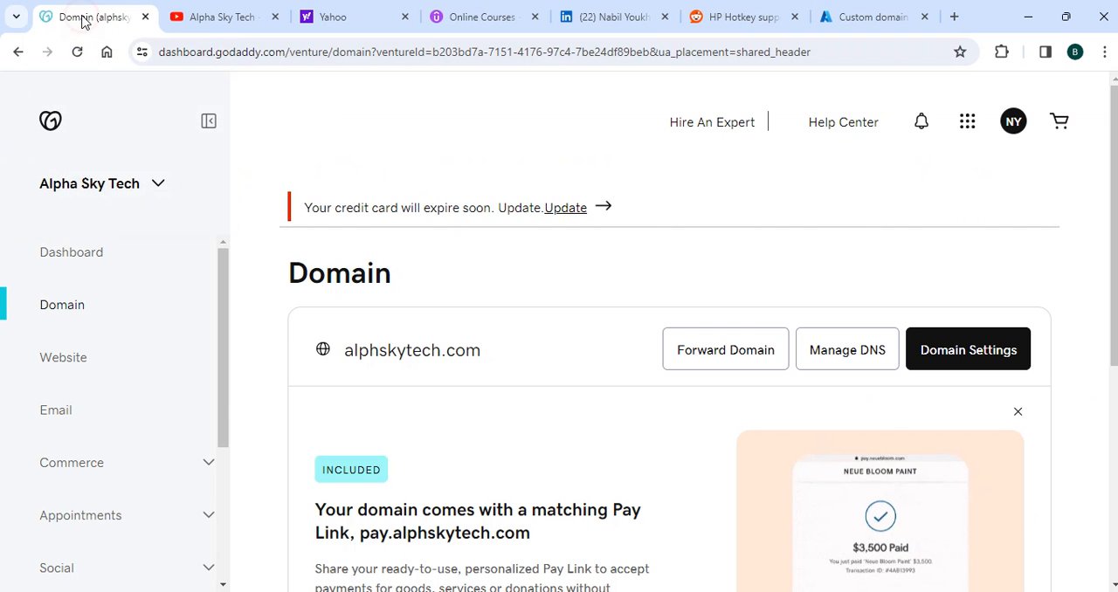
pyautogui.moveTo(478, 350); pyautogui.dragTo(347, 351)
pyautogui.hotkey('ctrl', 'c')
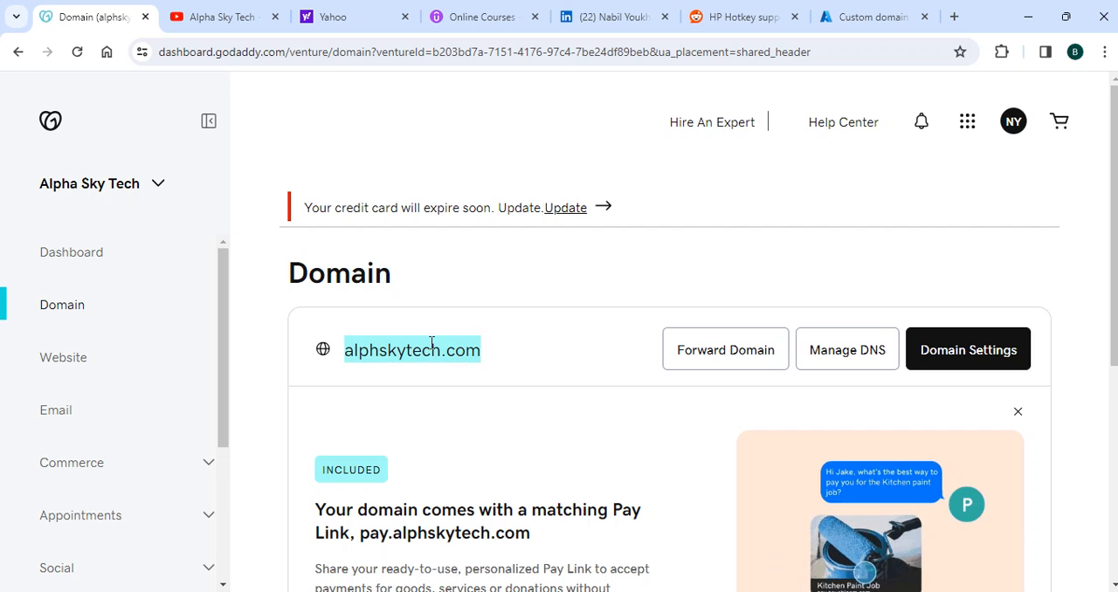
pyautogui.click(865, 13)
pyautogui.click(931, 198)
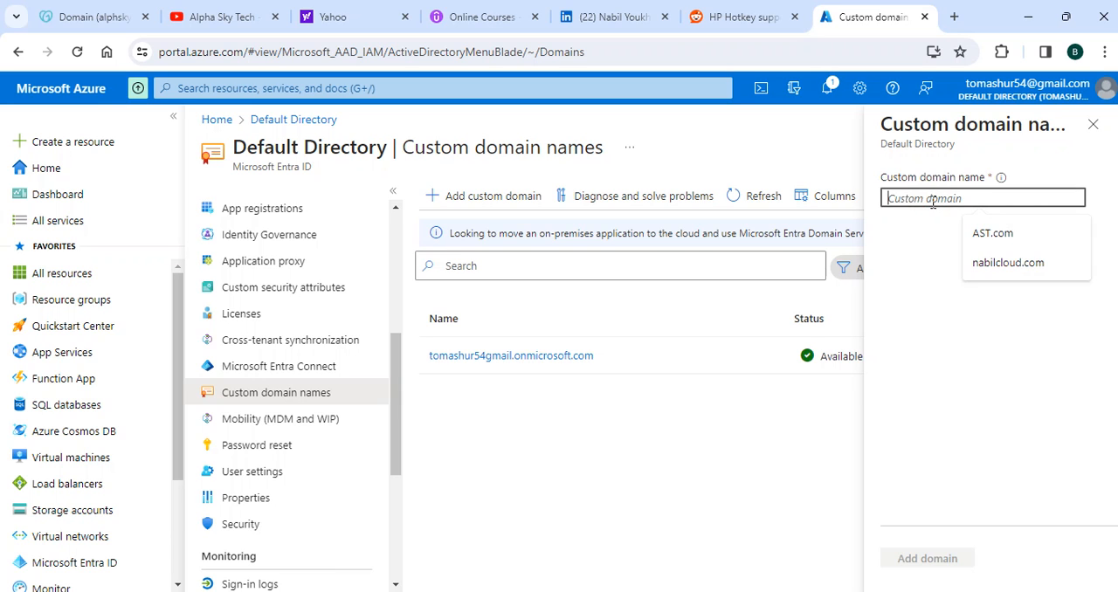
pyautogui.hotkey('ctrl', 'v')
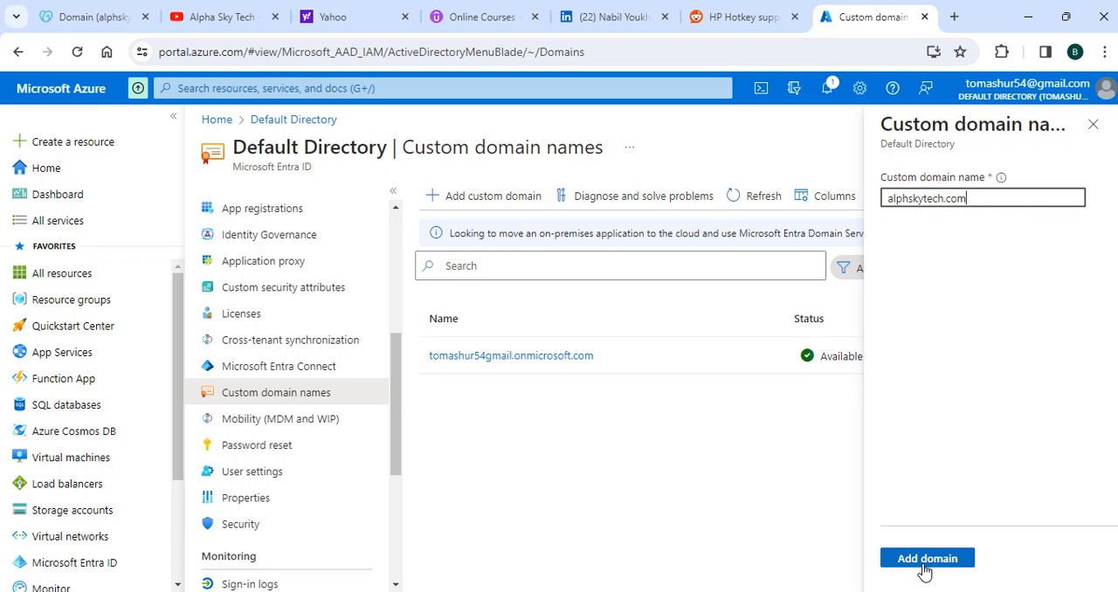
pyautogui.click(928, 563)
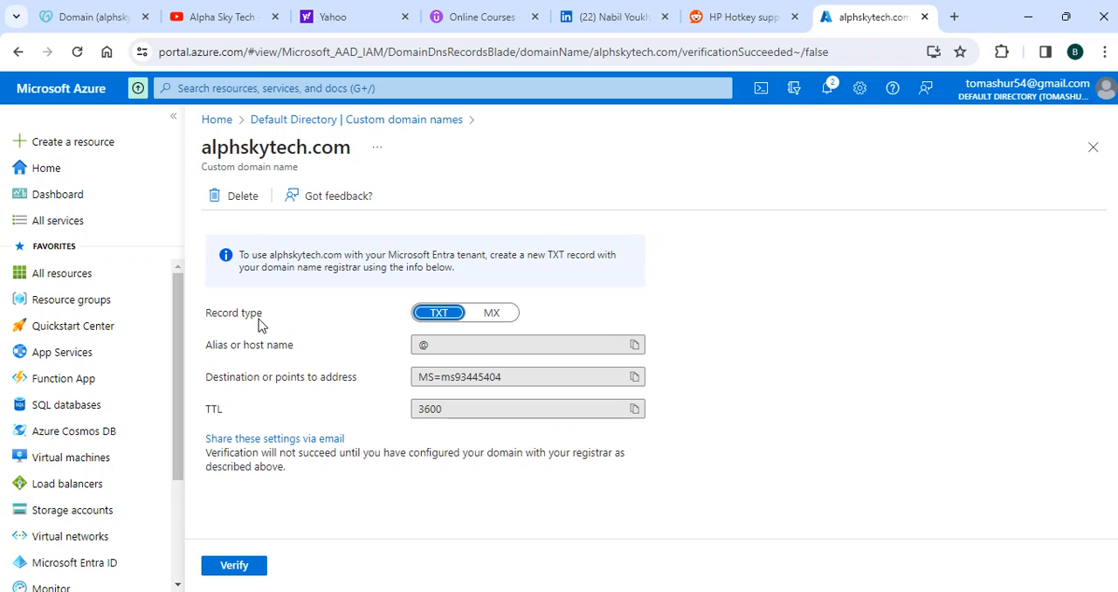
pyautogui.click(495, 315)
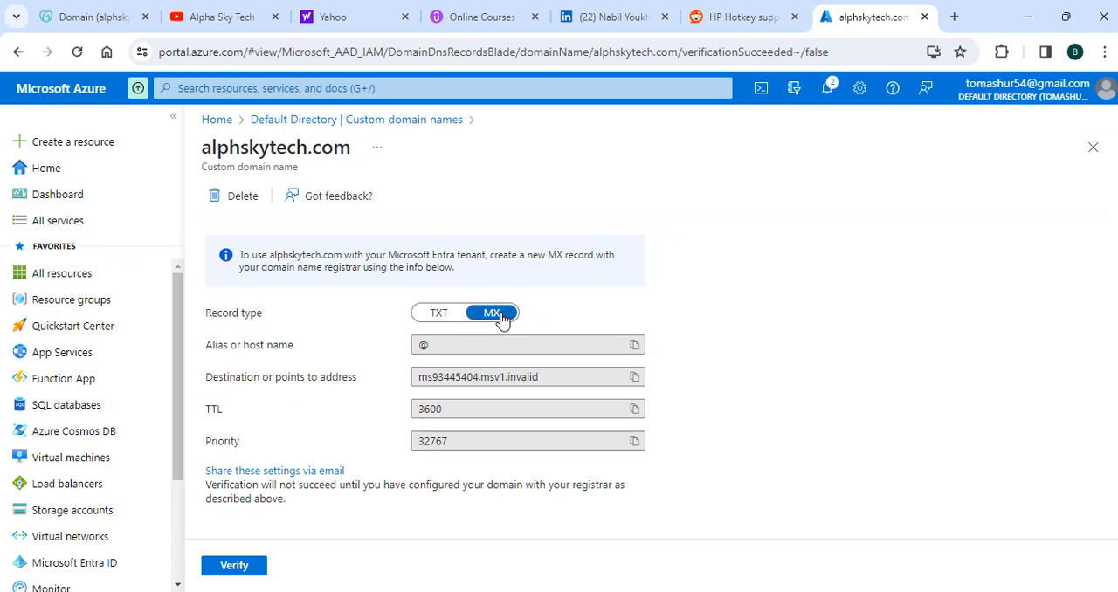
pyautogui.click(436, 314)
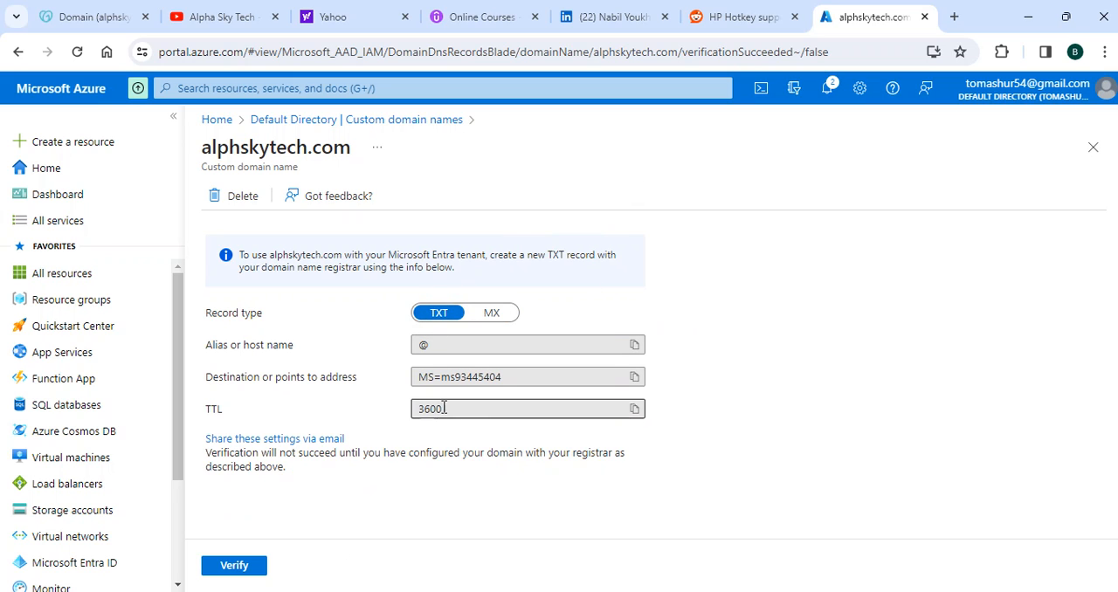
# Switch to GoDaddy and open the DNS records of alphskytech.com
pyautogui.click(58, 13)
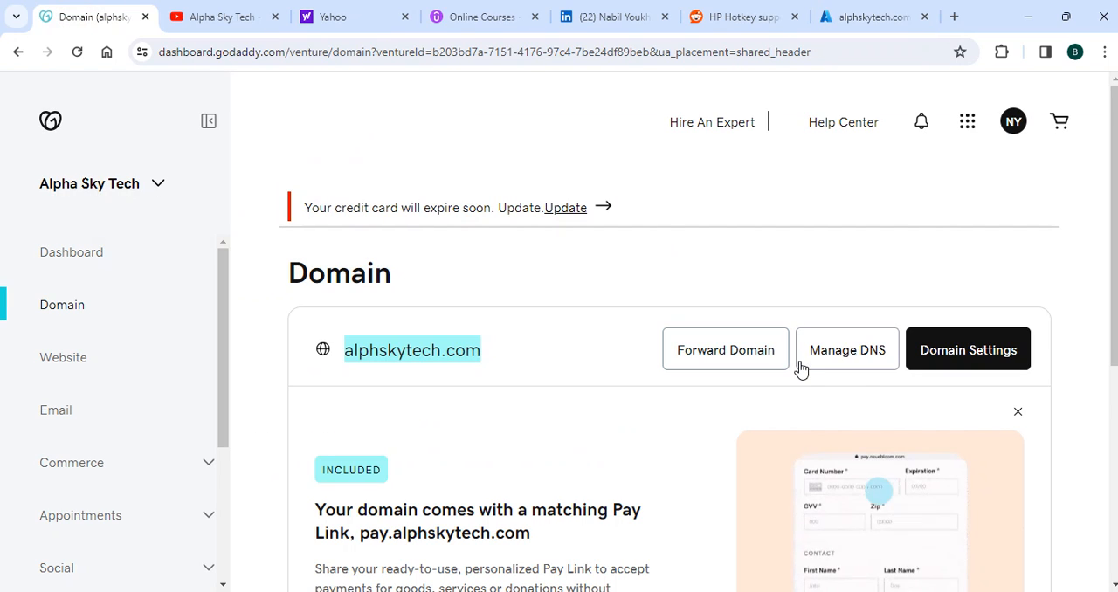
pyautogui.click(865, 358)
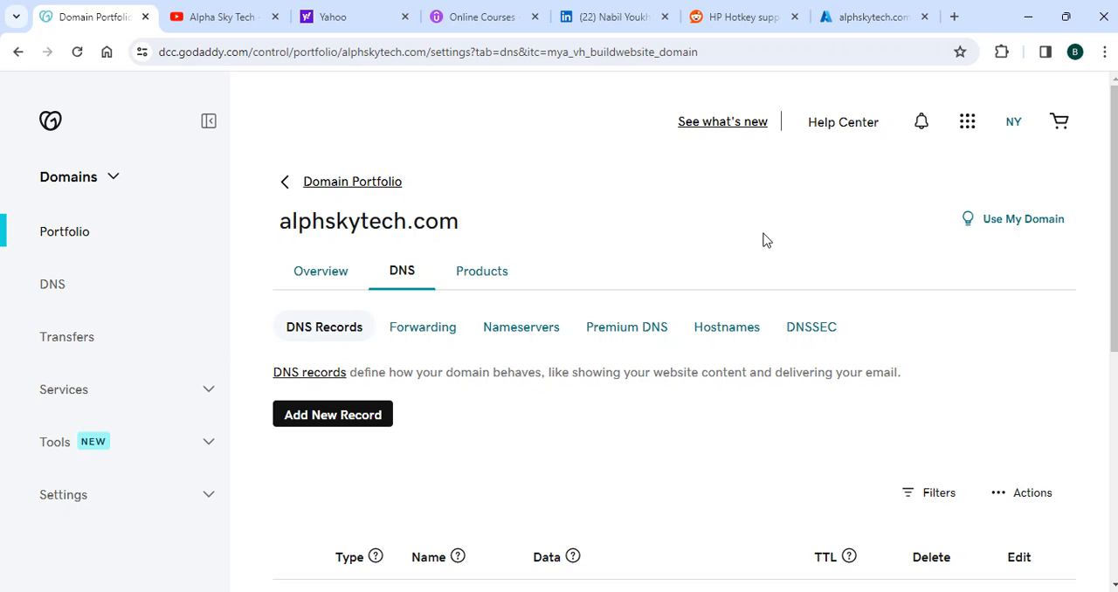
pyautogui.scroll(-2, 536, 311)
pyautogui.scroll(-3, 734, 289)
pyautogui.scroll(5, 608, 316)
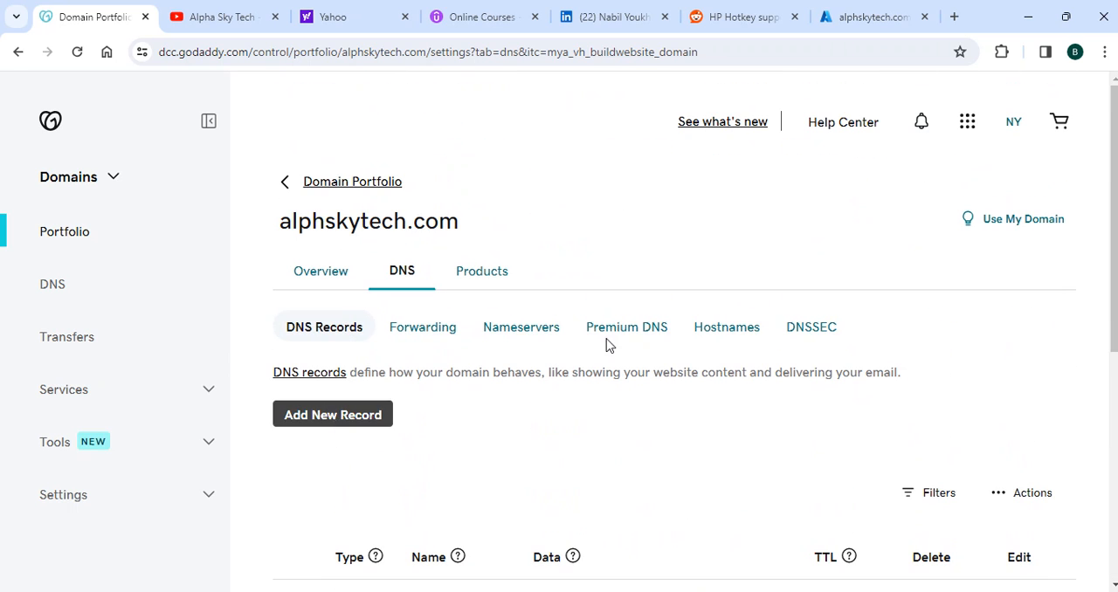
# Start a new DNS record of type TXT and set its name to @, matching the host name given in Azure
pyautogui.click(354, 418)
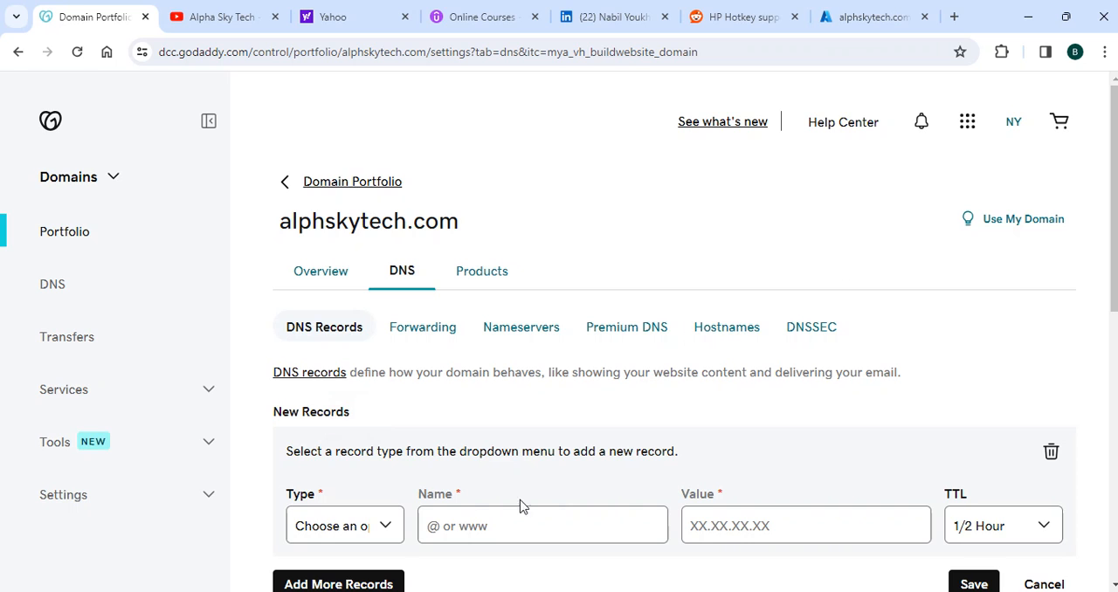
pyautogui.click(385, 527)
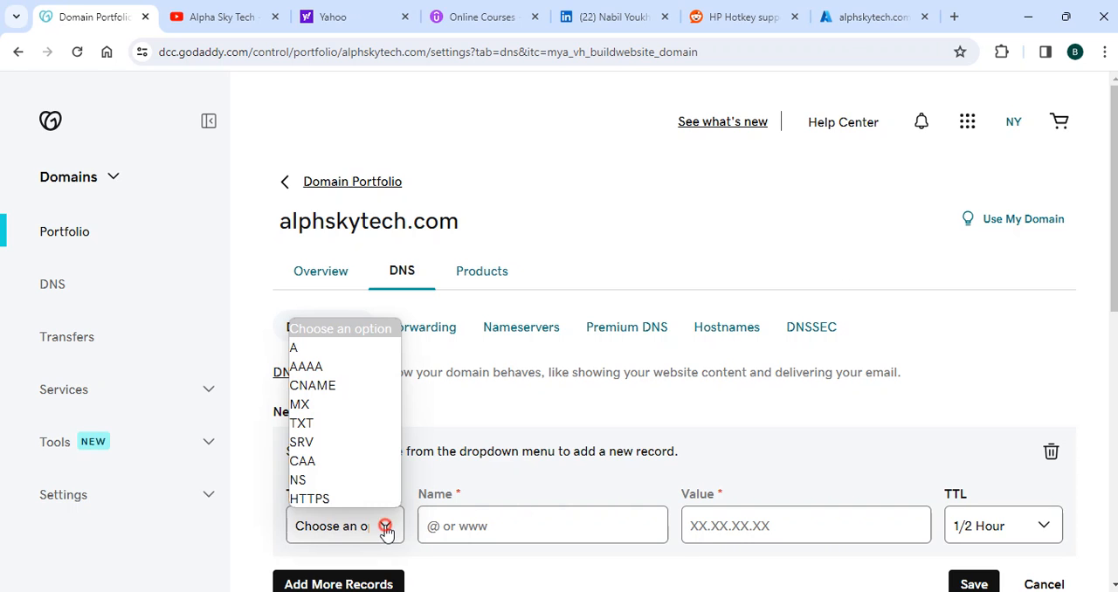
pyautogui.click(304, 424)
pyautogui.click(862, 18)
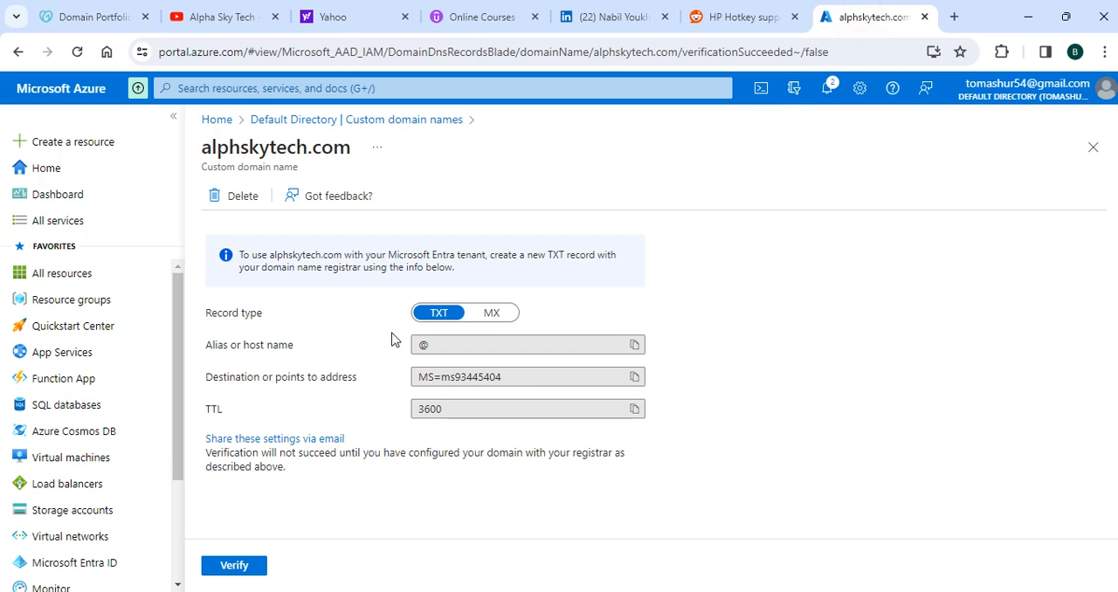
pyautogui.click(54, 17)
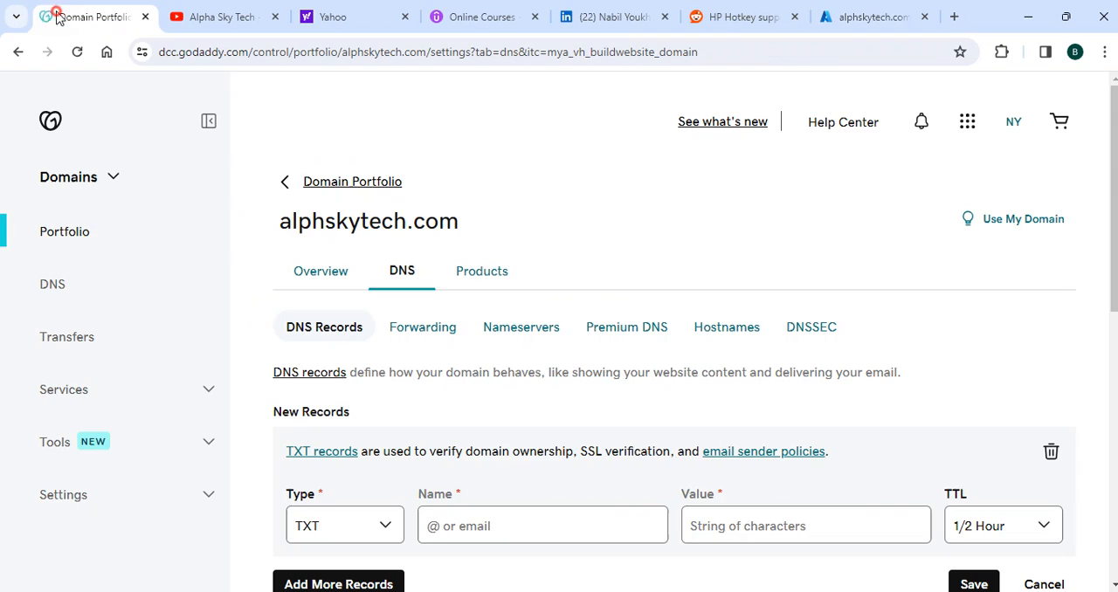
pyautogui.click(482, 526)
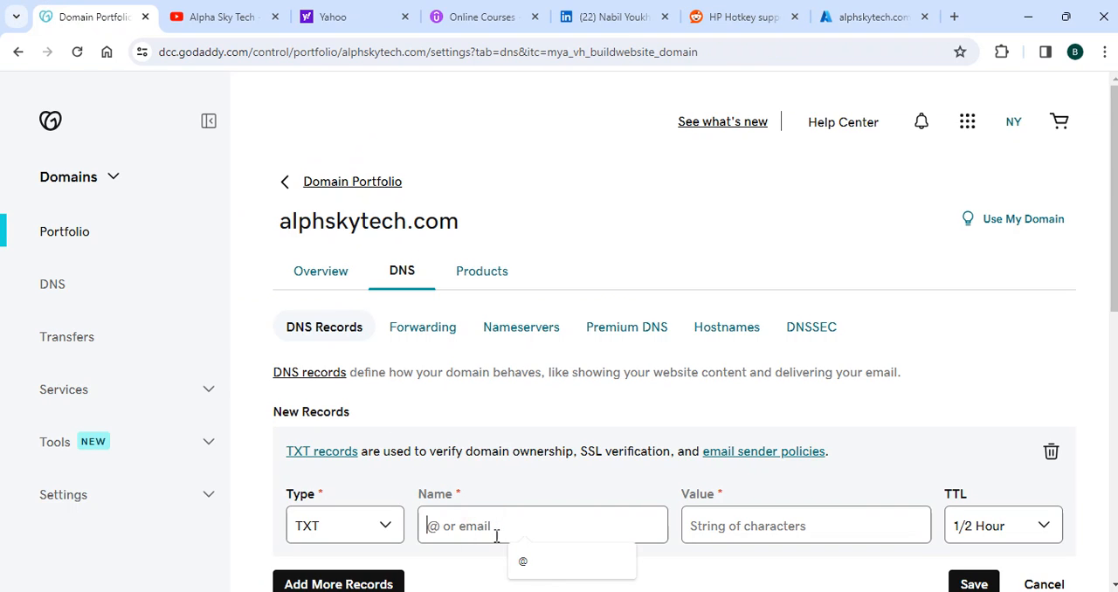
pyautogui.click(533, 569)
pyautogui.click(480, 526)
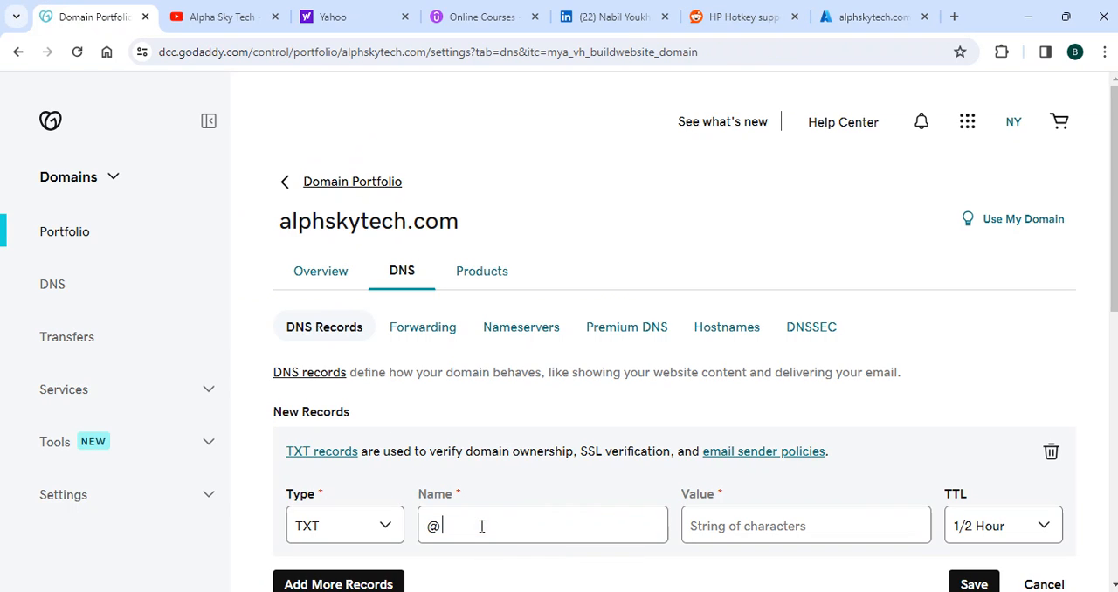
# Copy the destination verification value from Azure and paste it as the value of the new TXT record in GoDaddy
pyautogui.click(787, 525)
pyautogui.click(846, 17)
pyautogui.moveTo(512, 376); pyautogui.dragTo(387, 379)
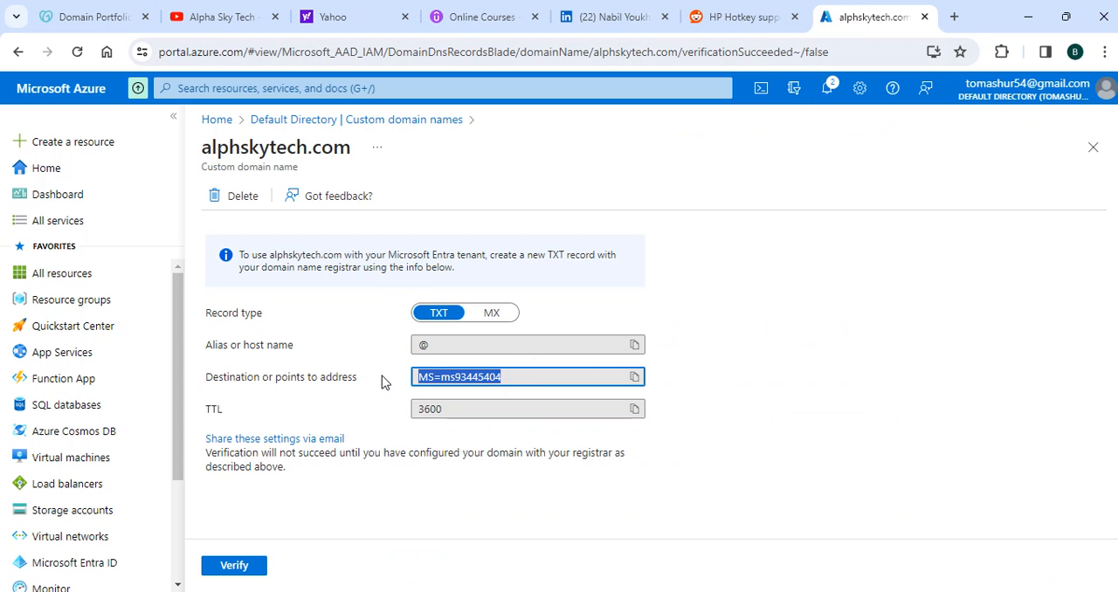
pyautogui.click(633, 378)
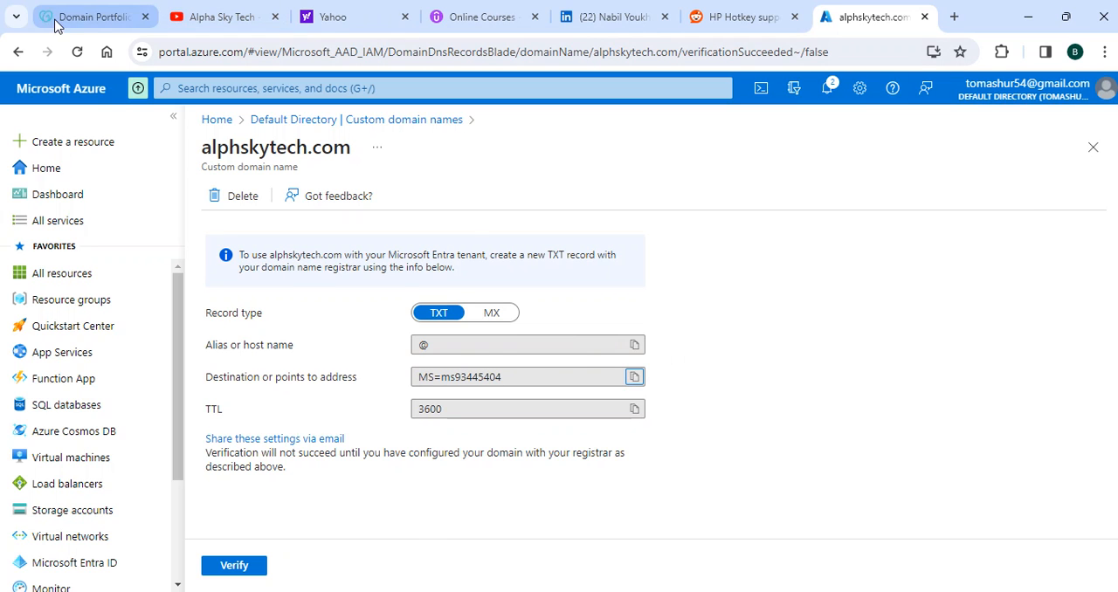
pyautogui.click(92, 16)
pyautogui.click(758, 528)
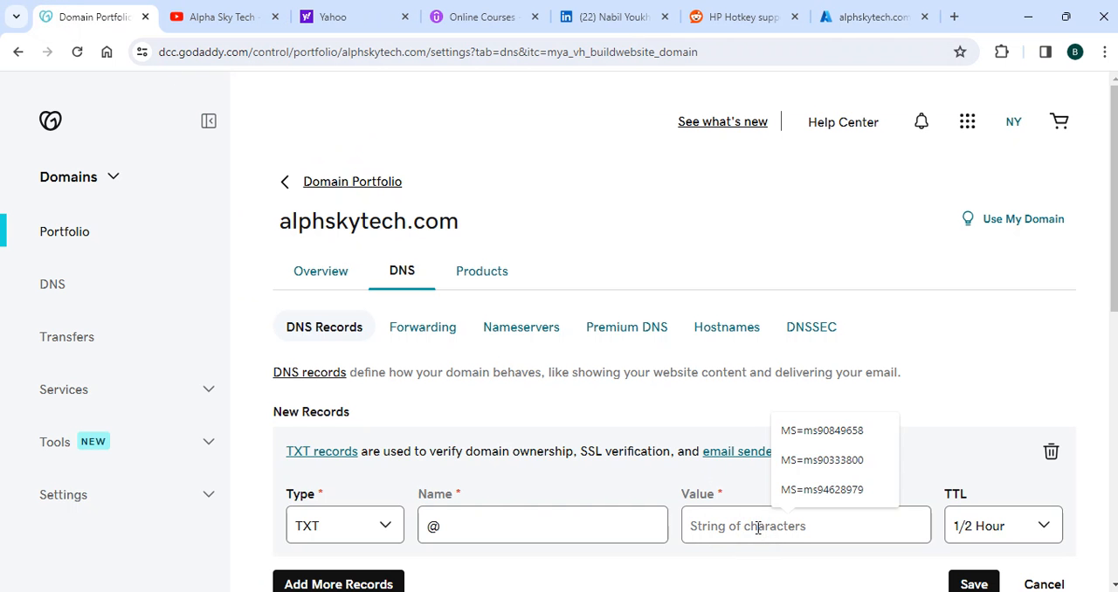
pyautogui.hotkey('ctrl', 'v')
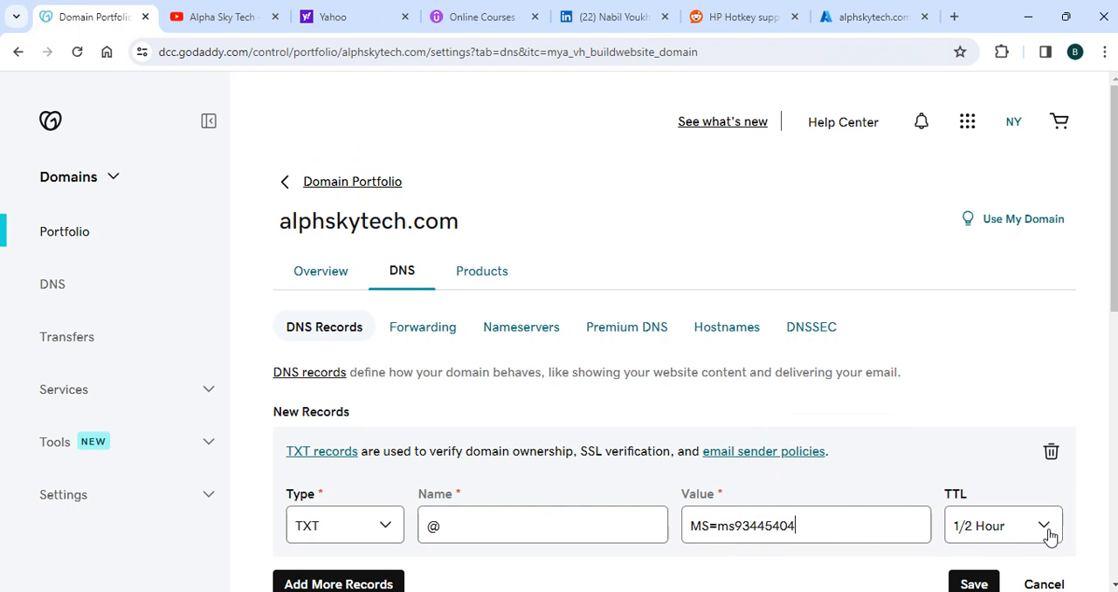
# Give the TXT record the custom TTL of 3600 seconds specified in Azure, and save it, confirming the DNS update
pyautogui.click(845, 17)
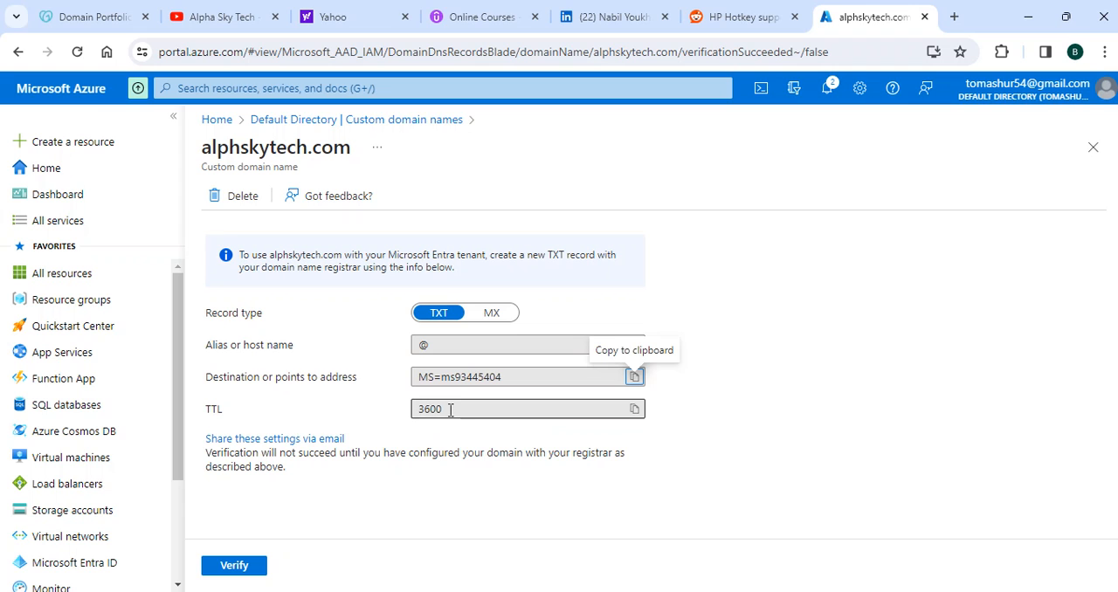
pyautogui.click(635, 409)
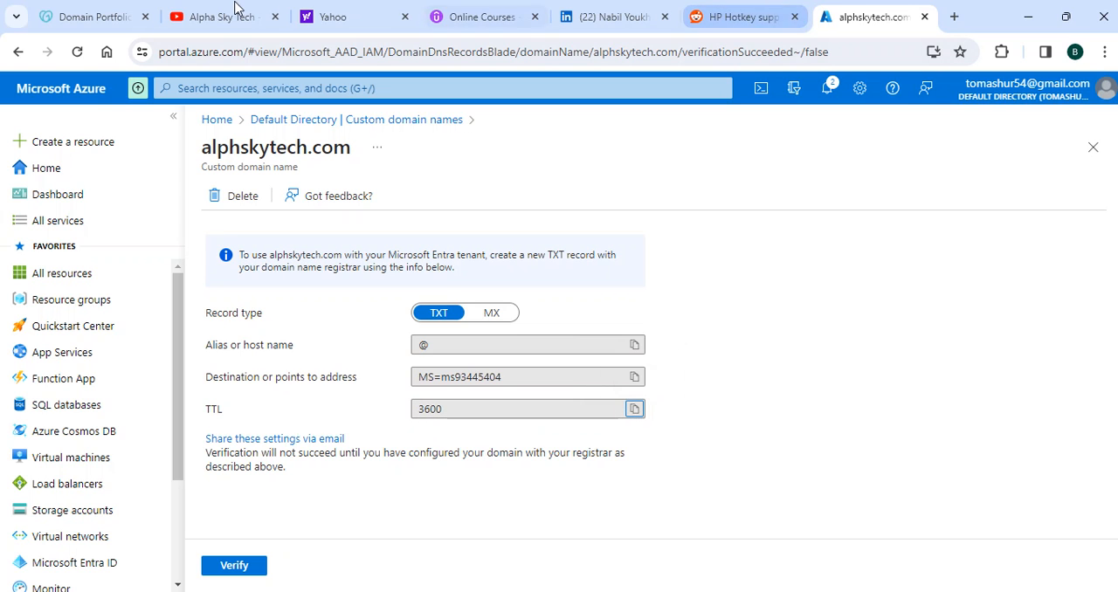
pyautogui.click(120, 19)
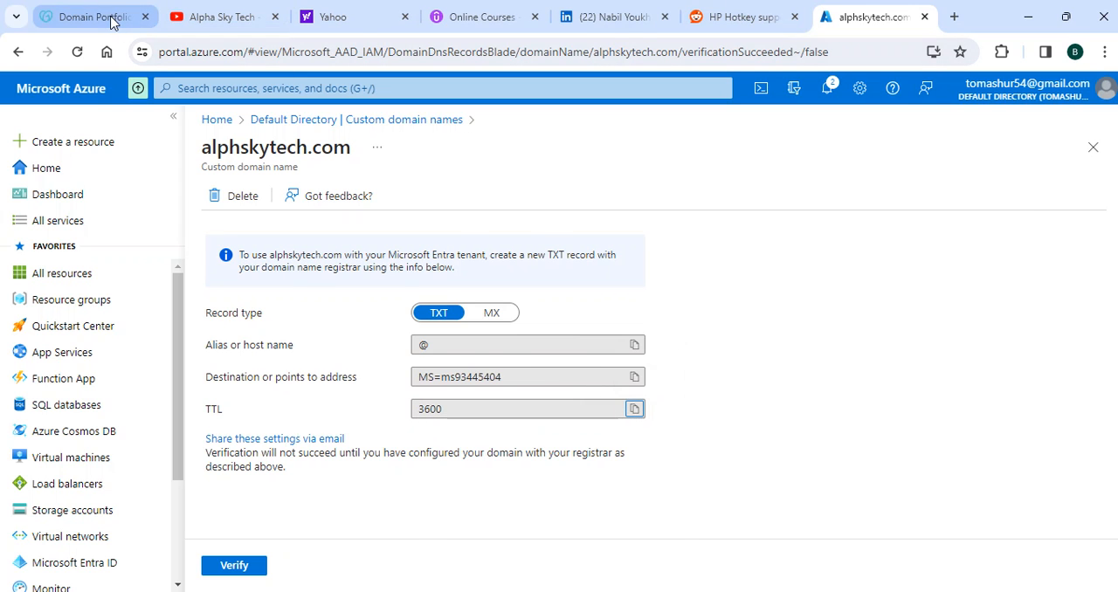
pyautogui.click(1037, 532)
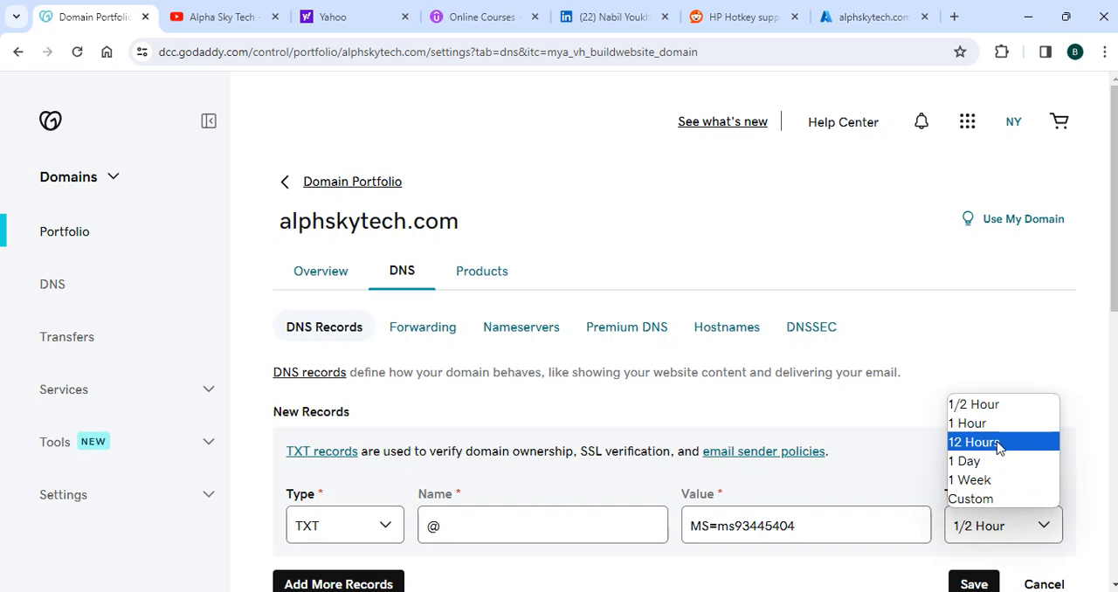
pyautogui.click(985, 499)
pyautogui.scroll(-1, 1057, 477)
pyautogui.click(987, 505)
pyautogui.write('3600')
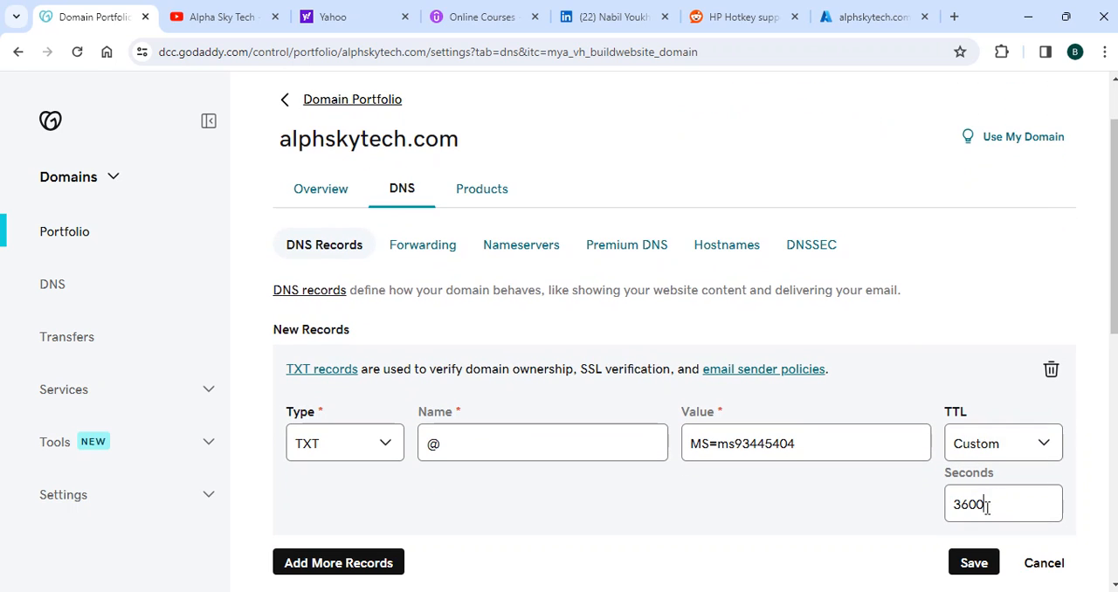
pyautogui.click(969, 566)
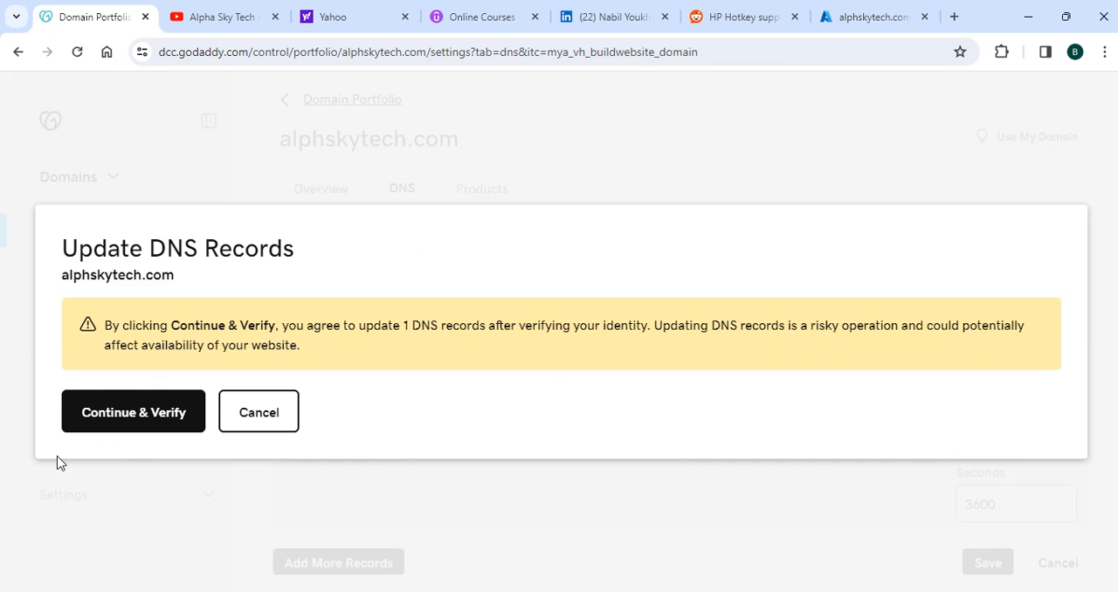
pyautogui.click(147, 426)
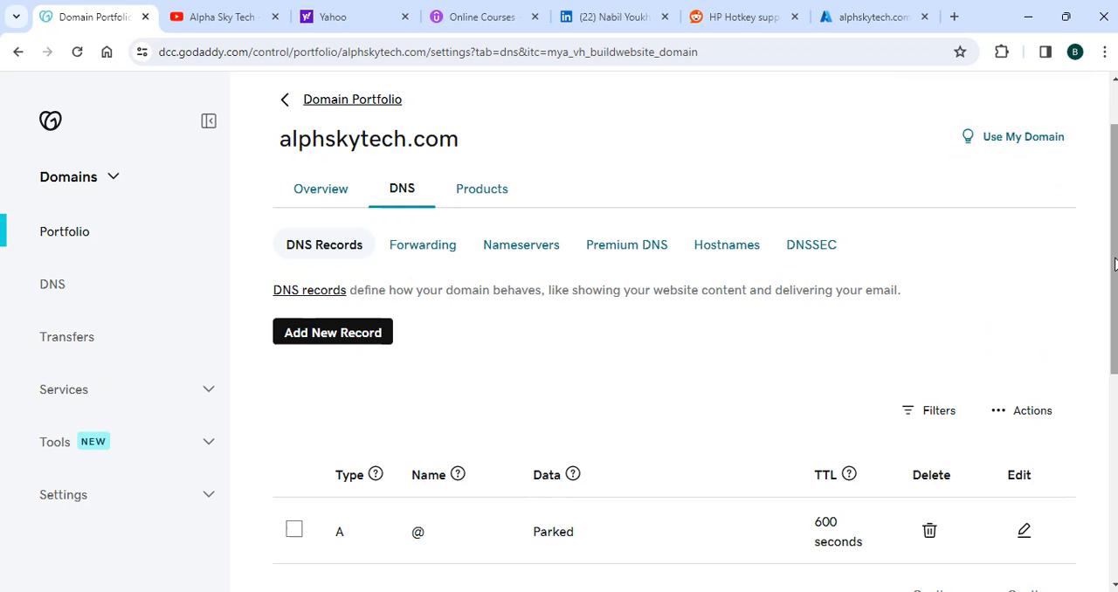
# Check the DNS records list of alphskytech.com for the newly added TXT record
pyautogui.scroll(-5, 1107, 270)
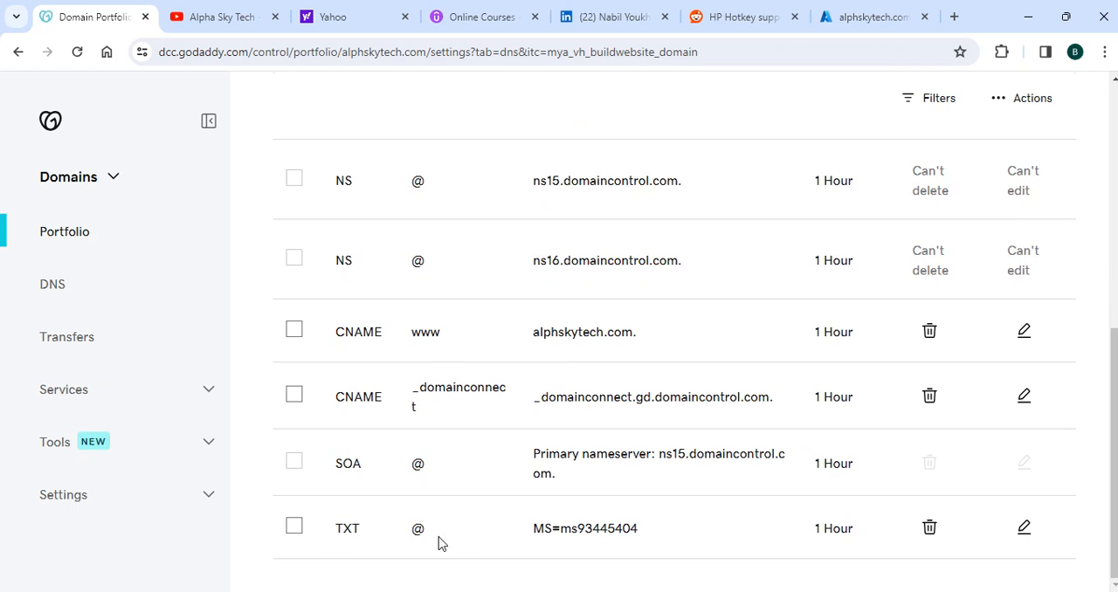
pyautogui.click(294, 528)
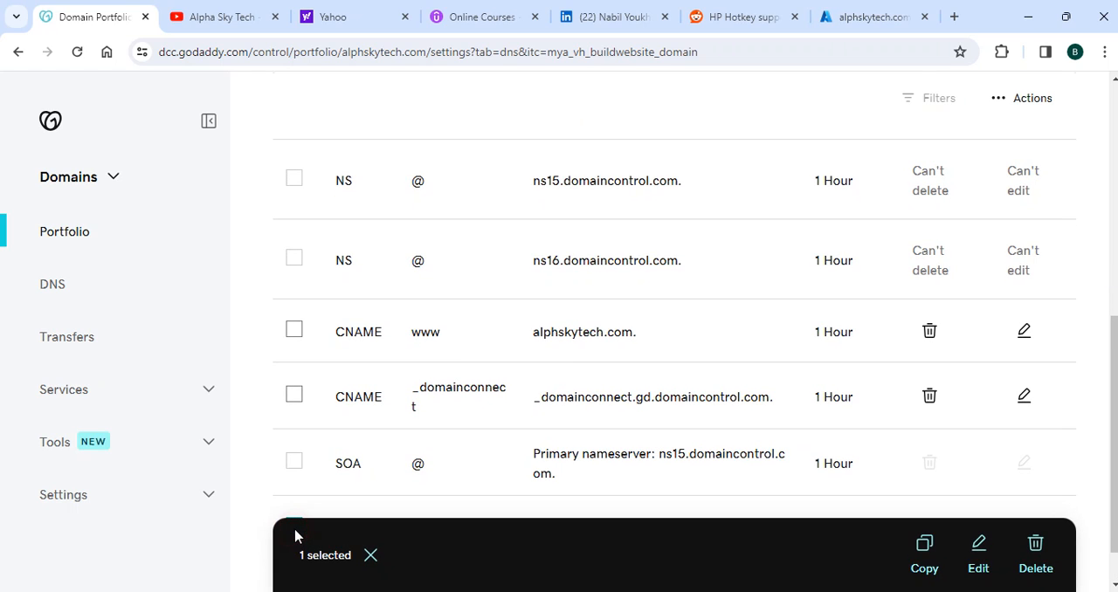
pyautogui.scroll(-1, 1091, 489)
pyautogui.click(293, 473)
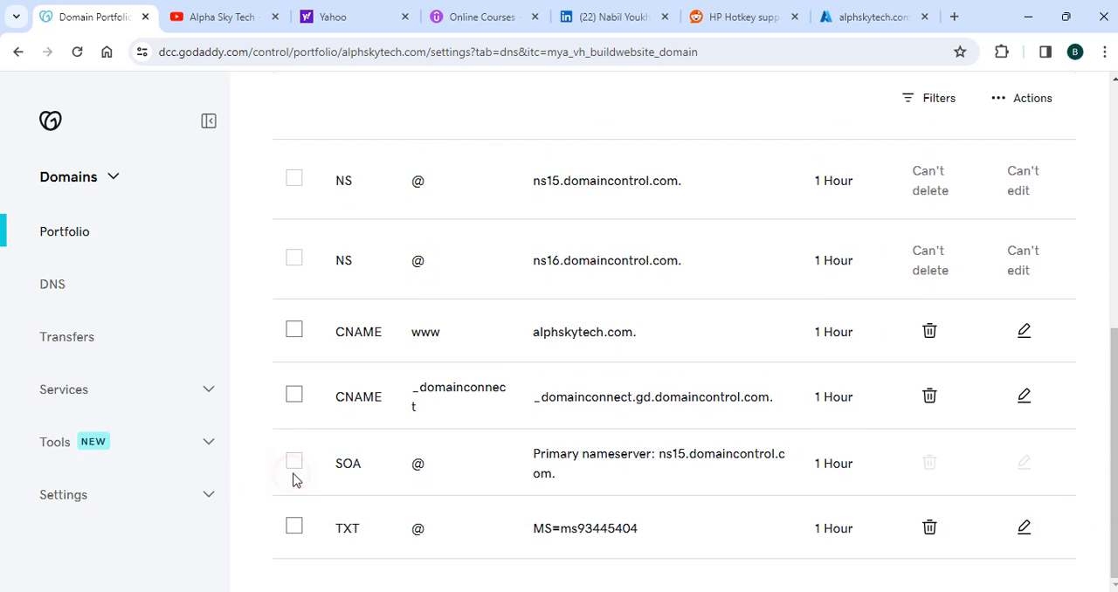
pyautogui.scroll(3, 472, 338)
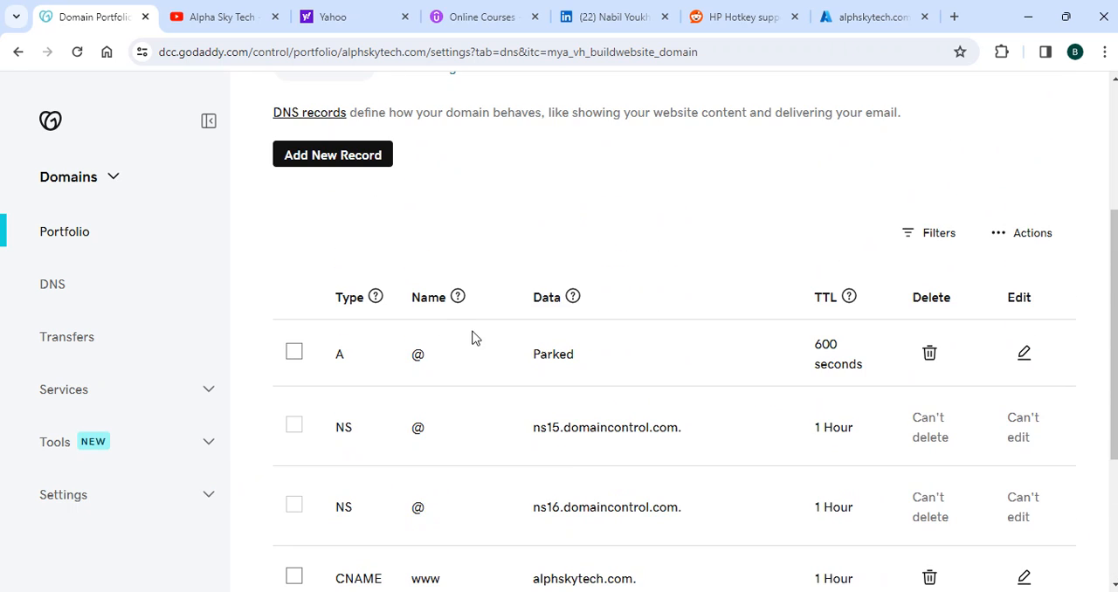
# Switch to the Azure portal, verify the custom domain alphskytech.com, and reload the custom domain names list to check its status
pyautogui.click(852, 17)
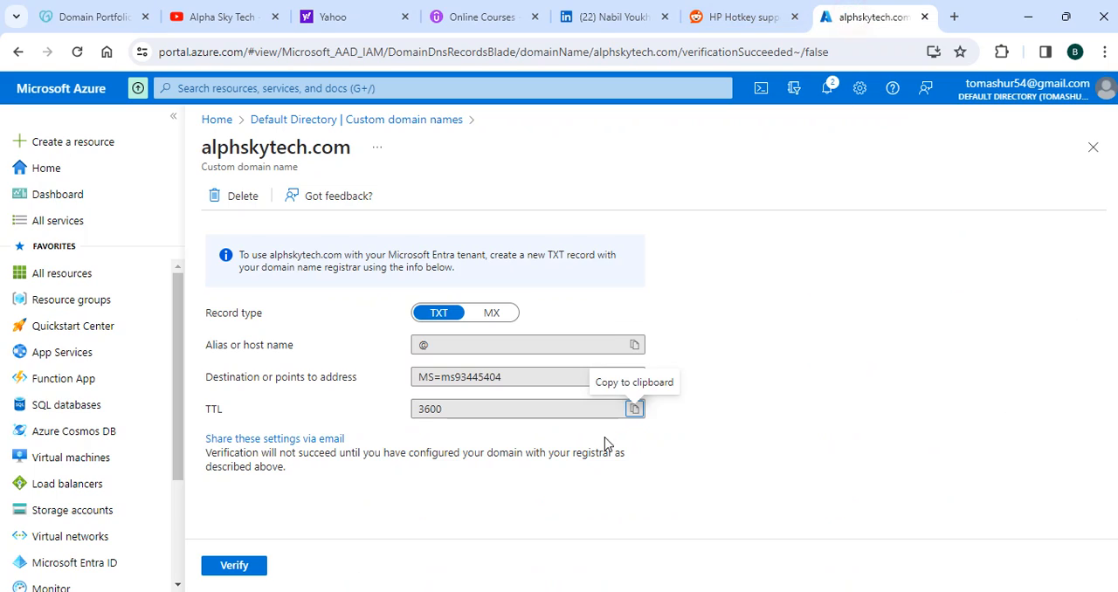
pyautogui.click(248, 567)
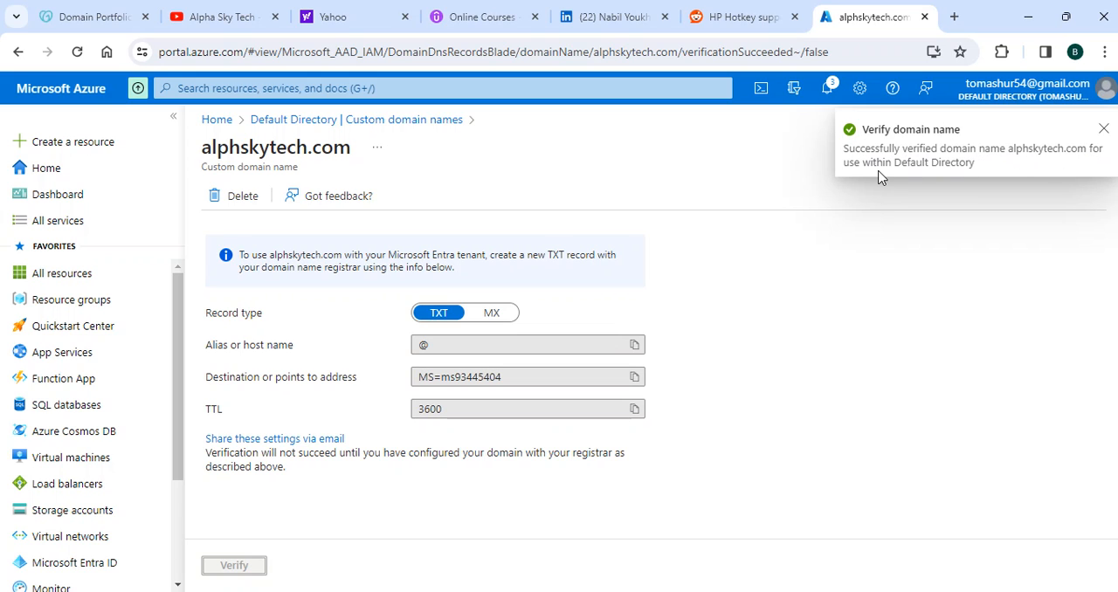
pyautogui.click(371, 122)
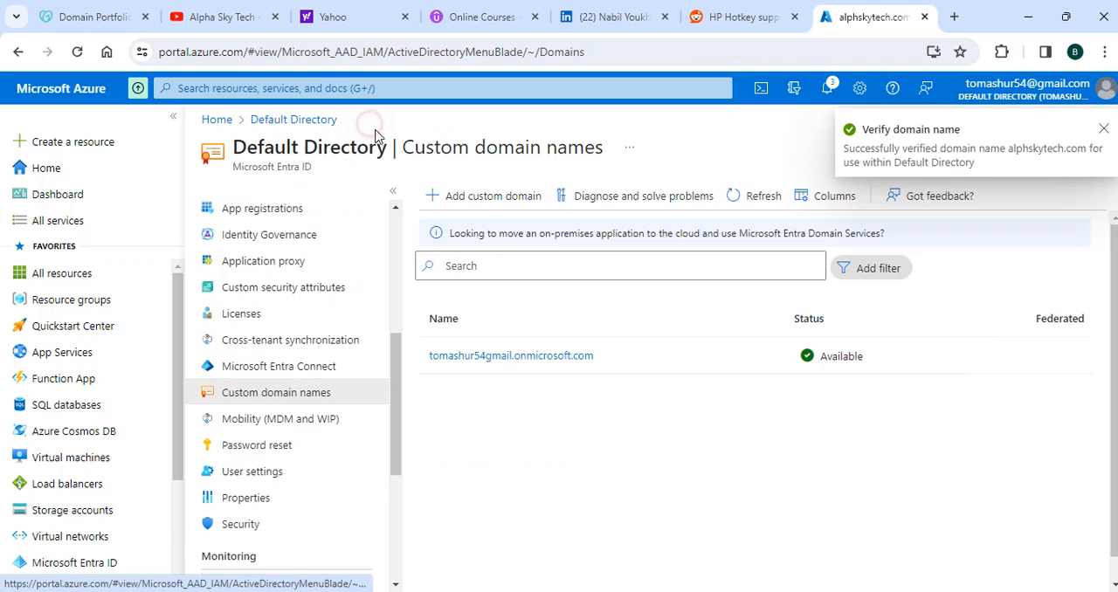
pyautogui.click(77, 52)
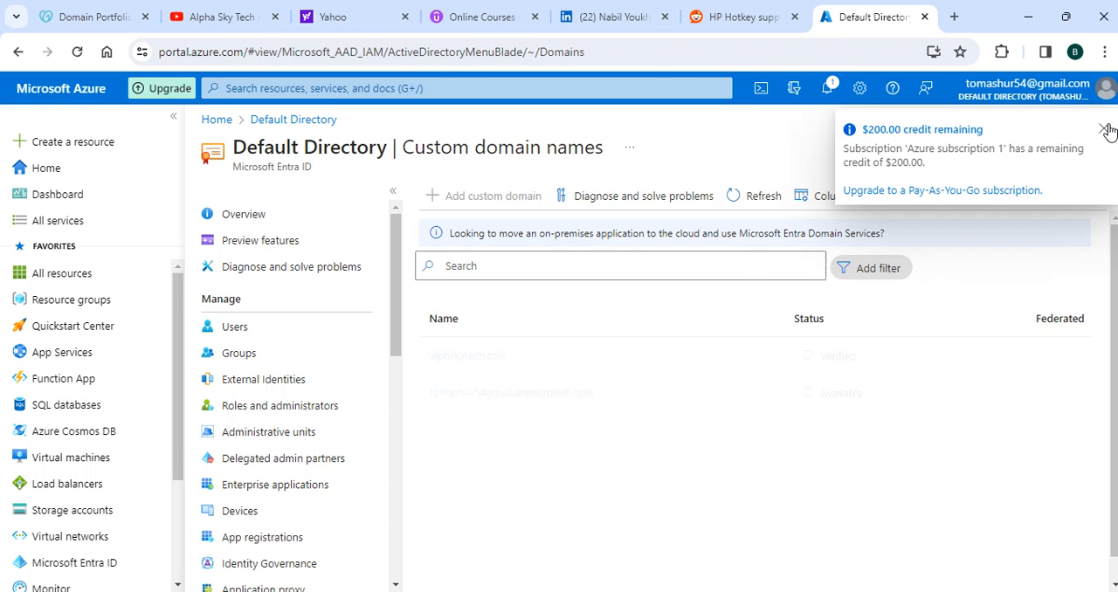
pyautogui.click(1105, 130)
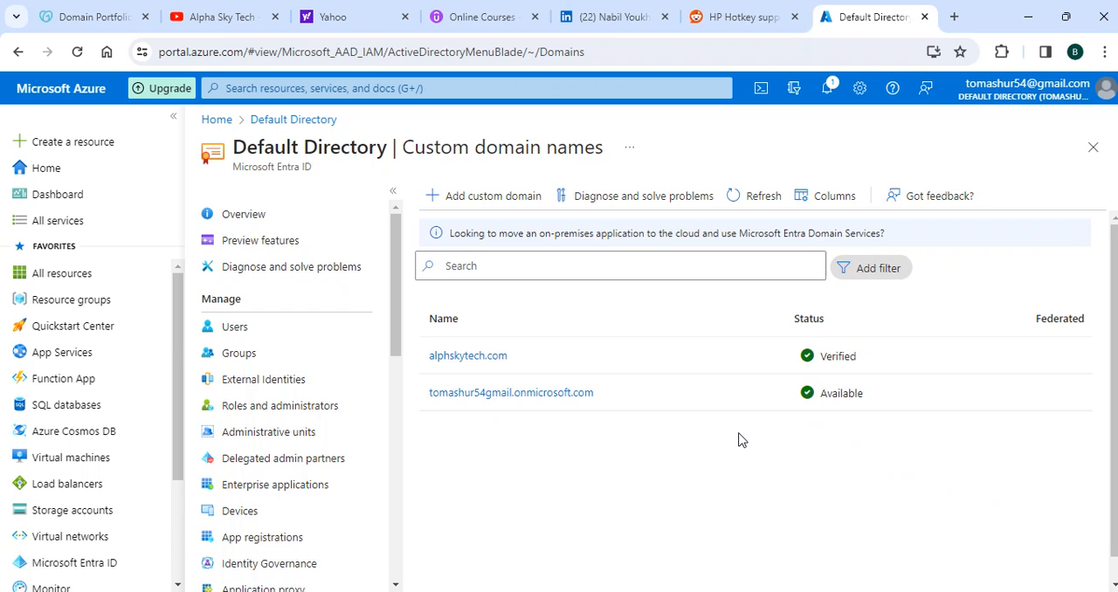
pyautogui.click(87, 16)
pyautogui.scroll(3, 489, 257)
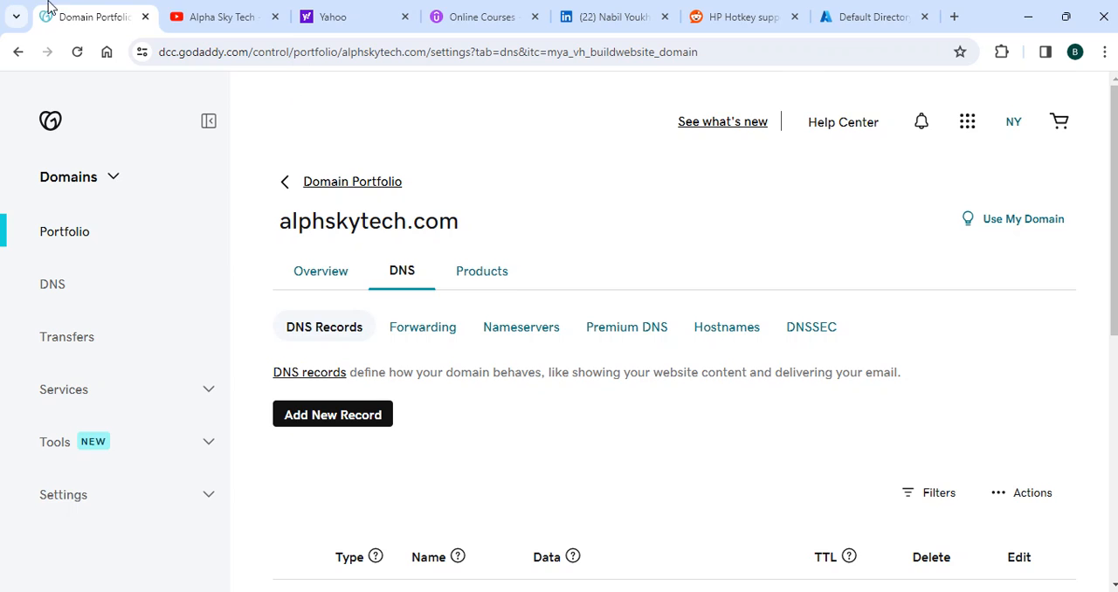
pyautogui.click(210, 16)
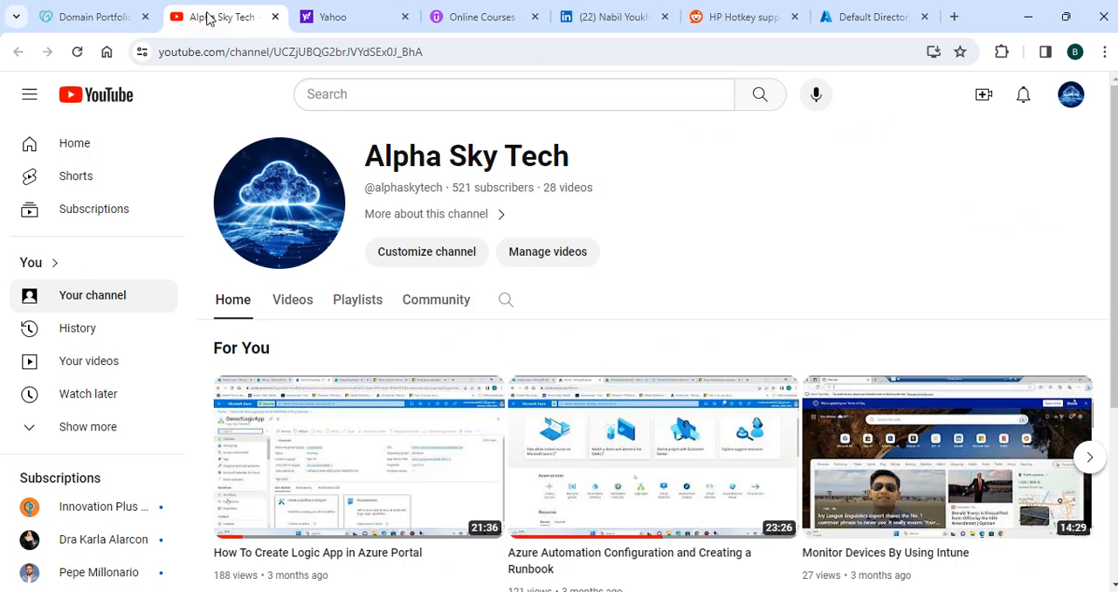
pyautogui.click(55, 17)
pyautogui.click(862, 13)
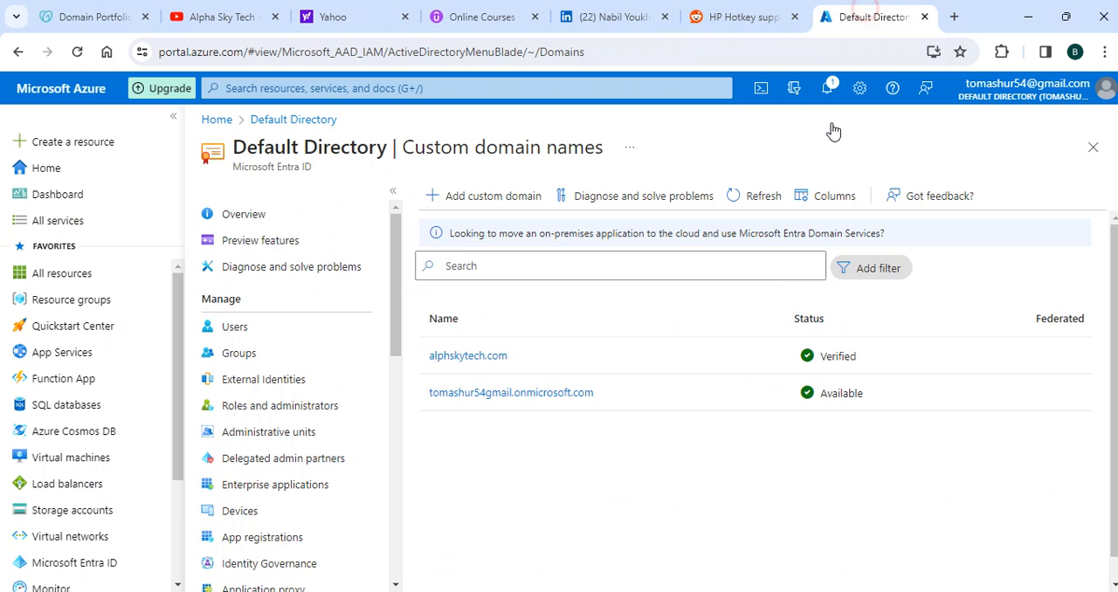